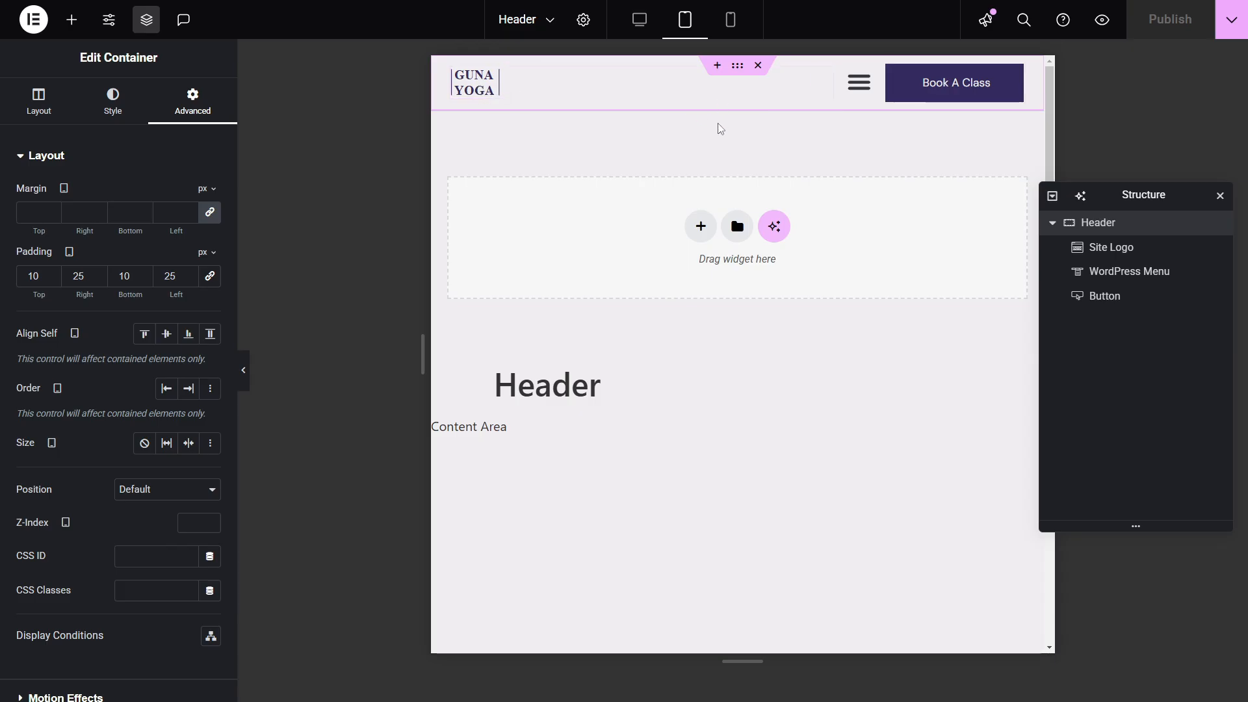
# Compare the header layout in the desktop, tablet and mobile previews.
pyautogui.click(636, 25)
pyautogui.click(683, 19)
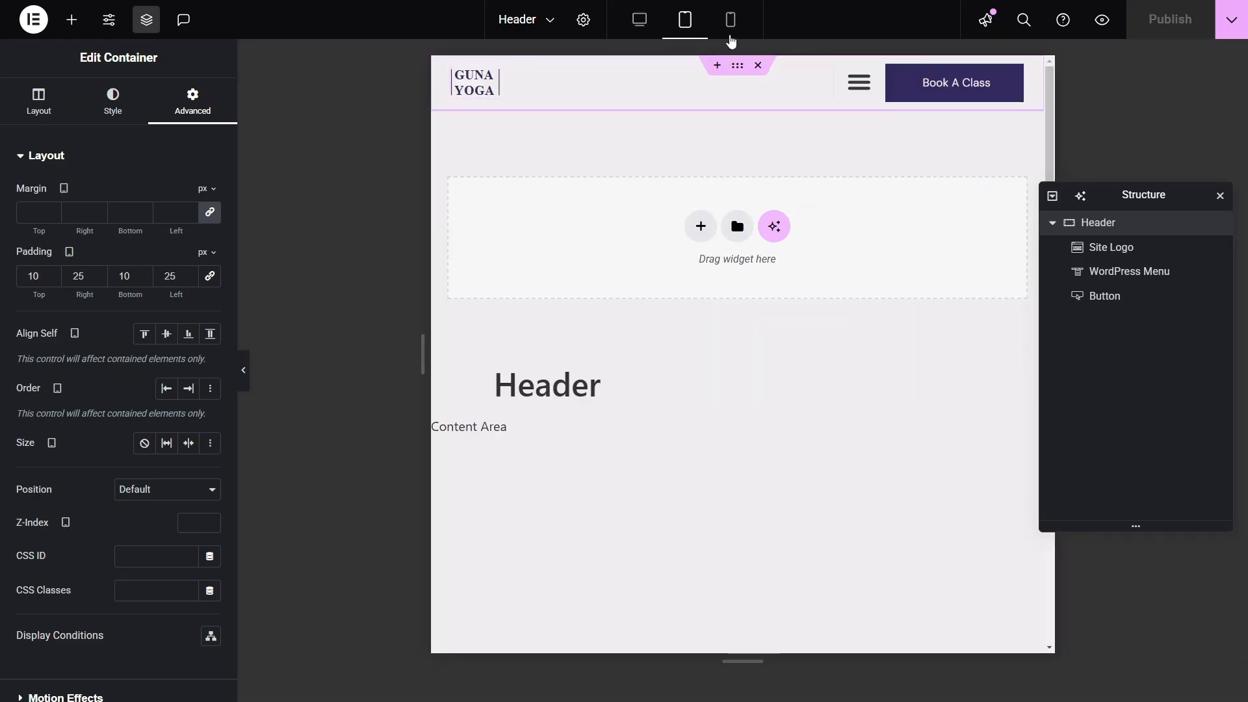
pyautogui.click(730, 21)
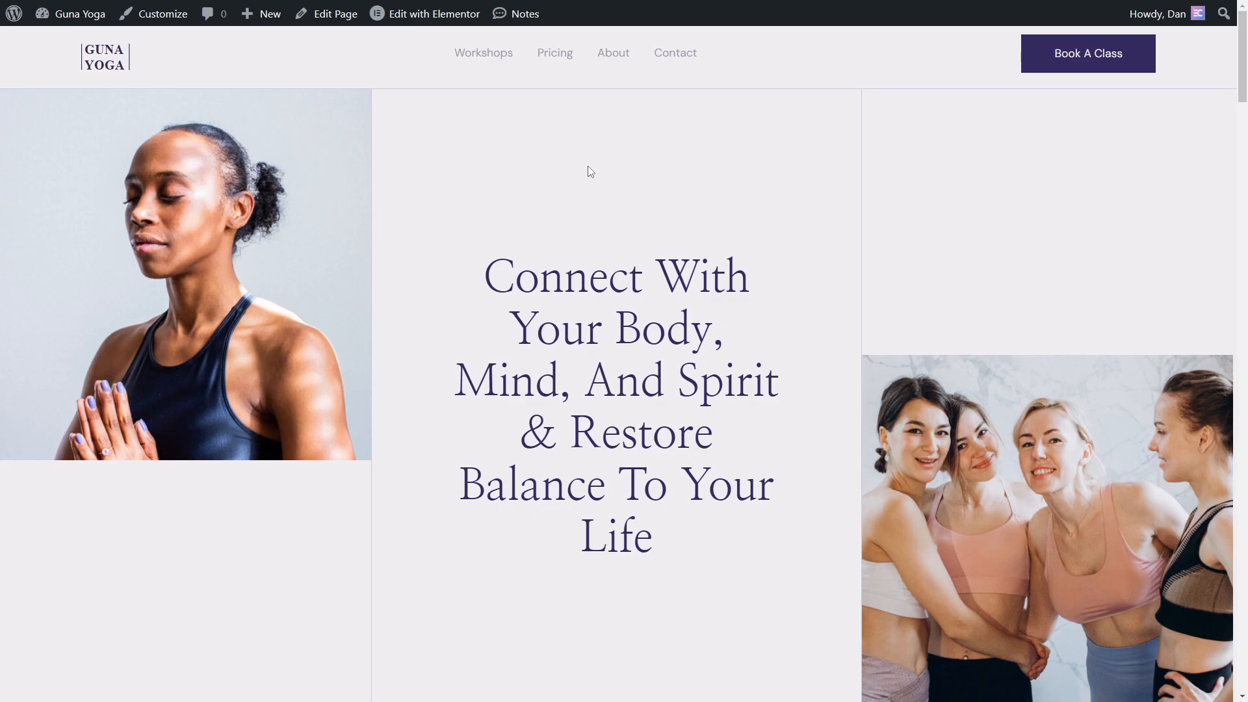
# Open the Home page in Elementor, edit its Header in tablet view and expand the header container's elements.
pyautogui.click(426, 19)
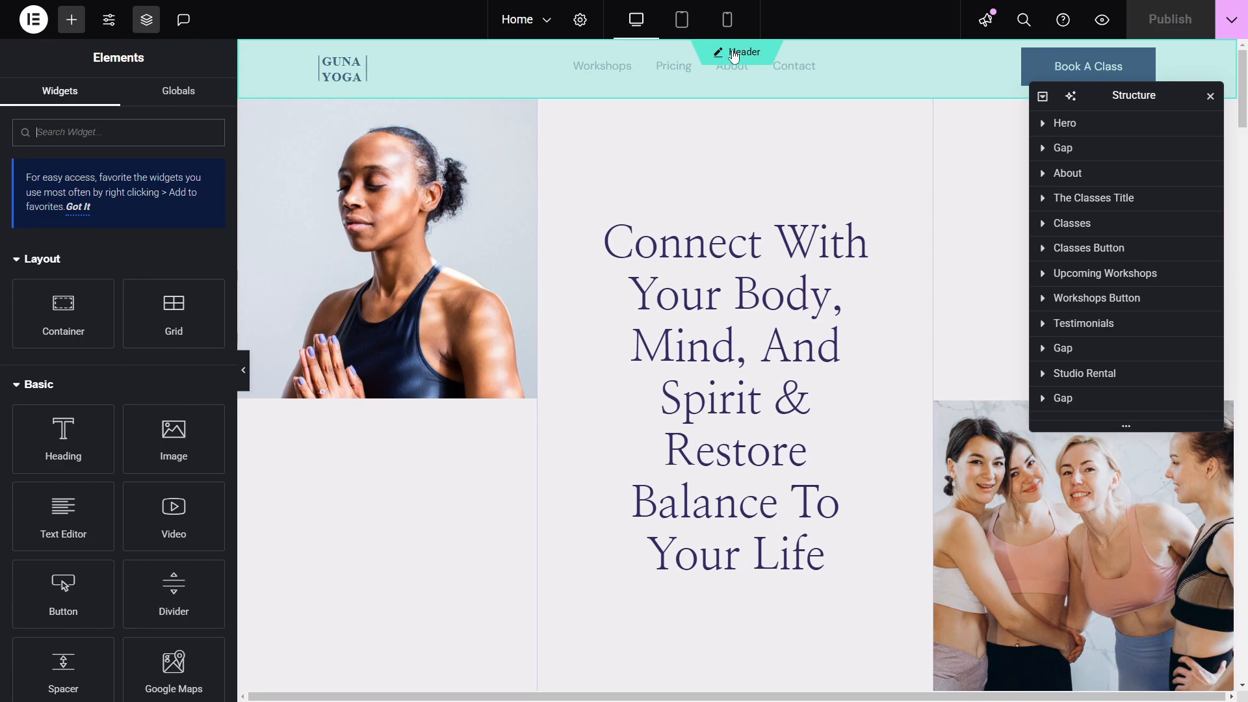
pyautogui.click(733, 57)
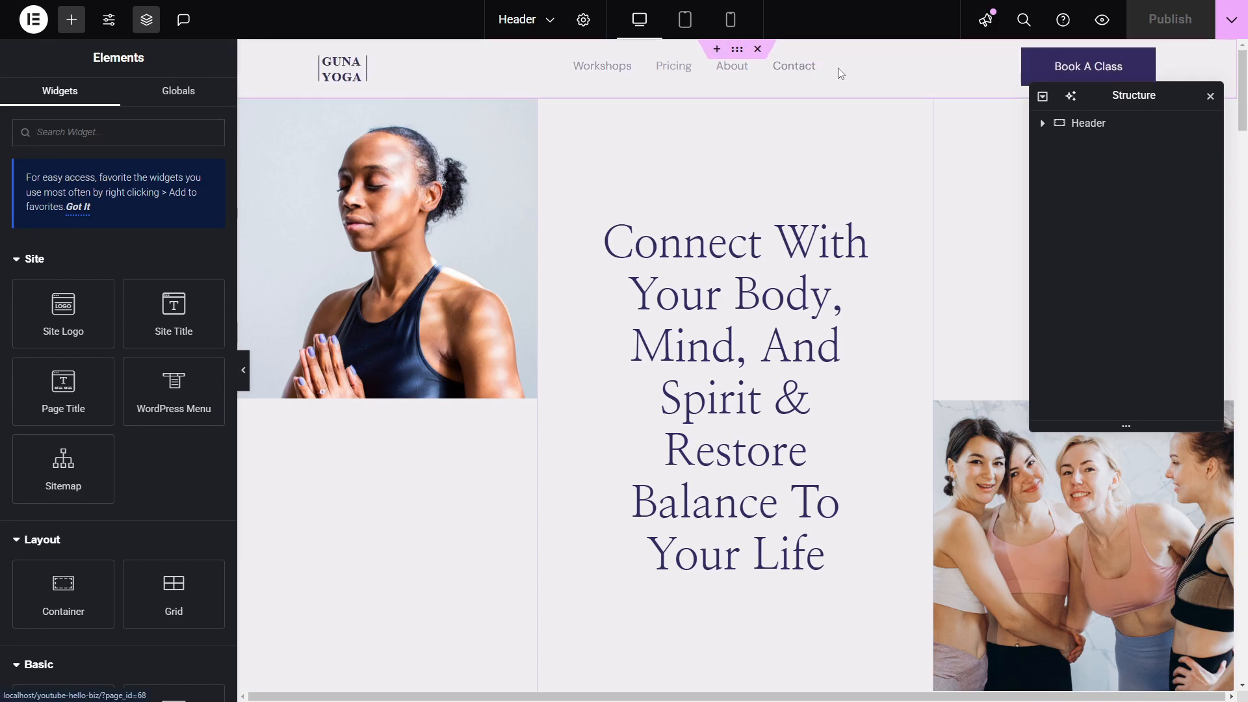
pyautogui.click(685, 20)
pyautogui.click(974, 108)
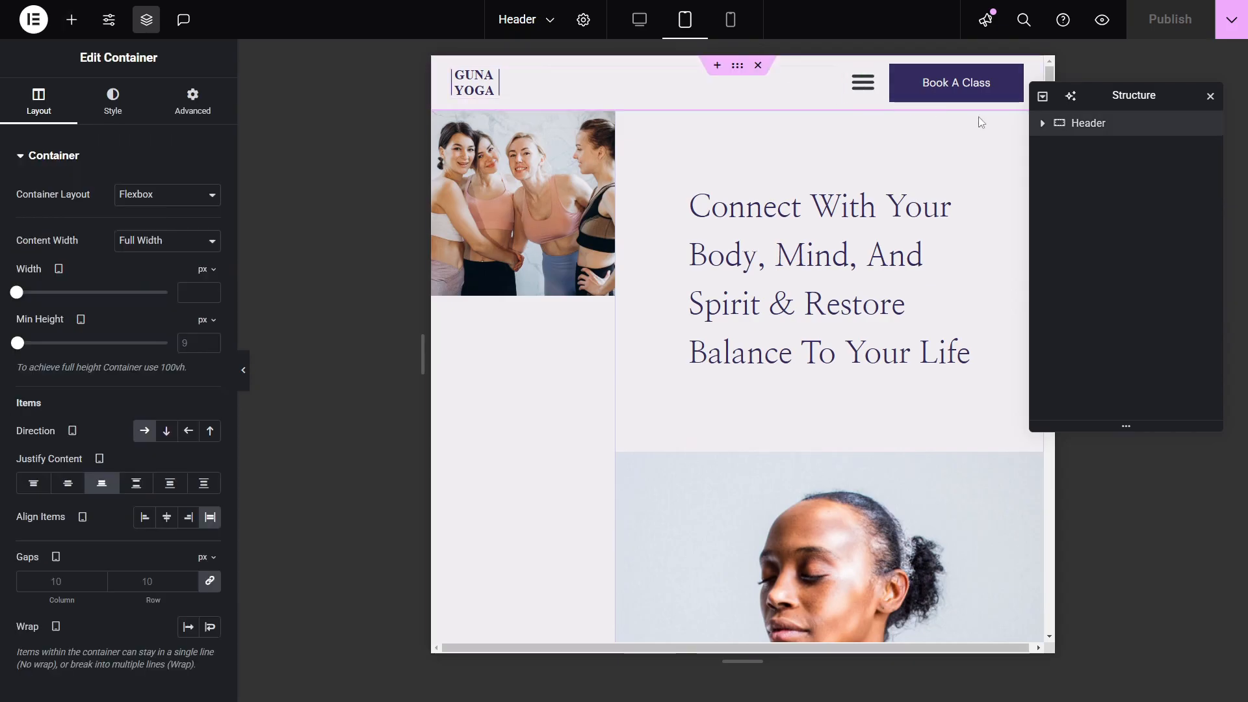
pyautogui.click(1043, 123)
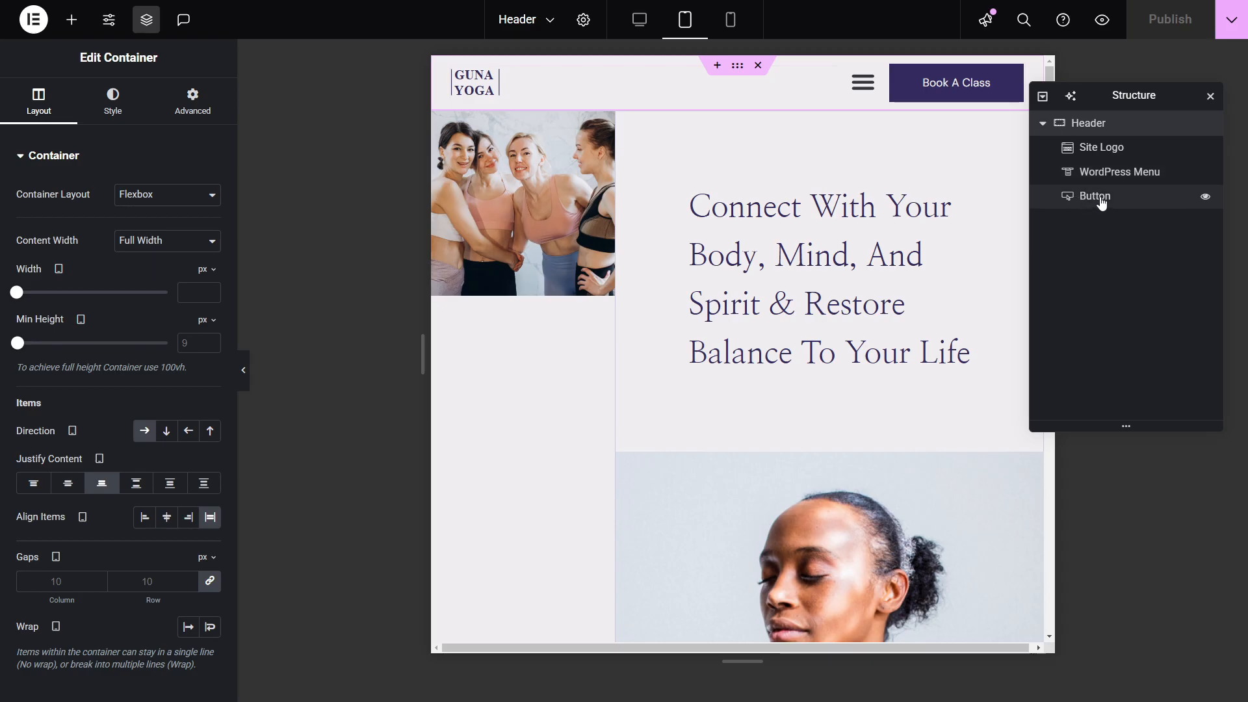
# Try placing the Button before the WordPress Menu in the header structure, compare desktop and tablet views, and restore the original order.
pyautogui.moveTo(1084, 204); pyautogui.dragTo(1089, 161)
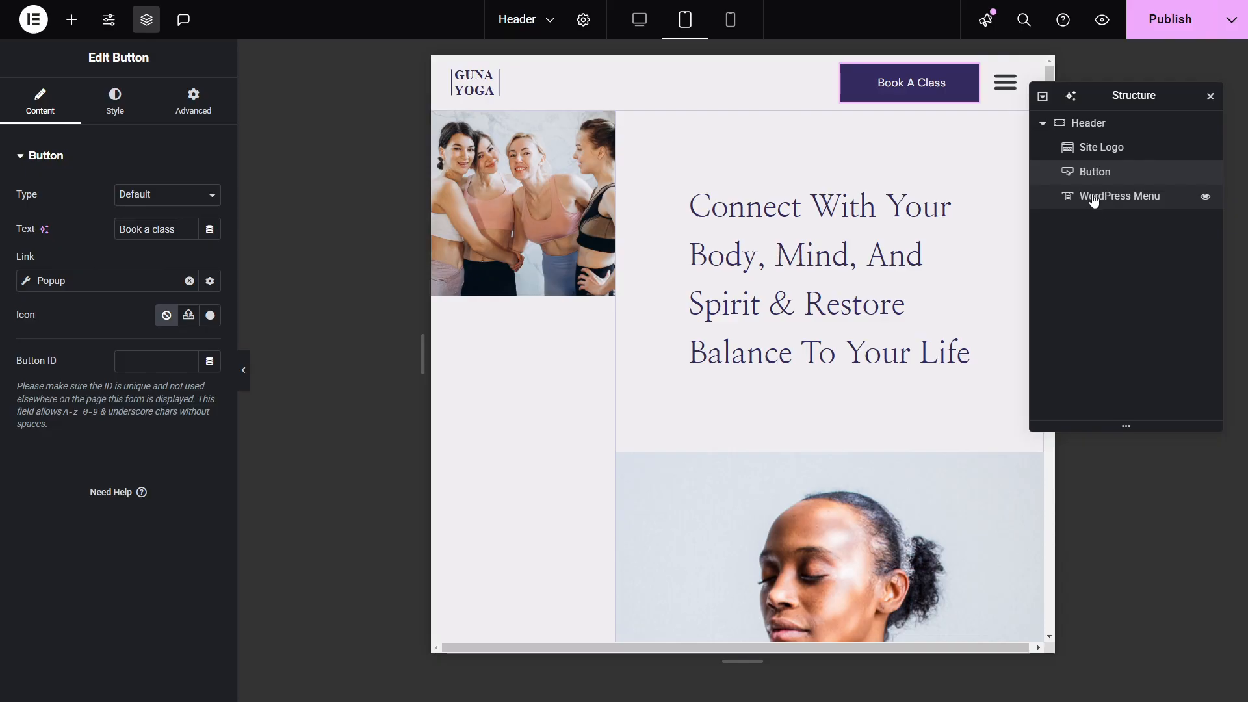
pyautogui.click(640, 22)
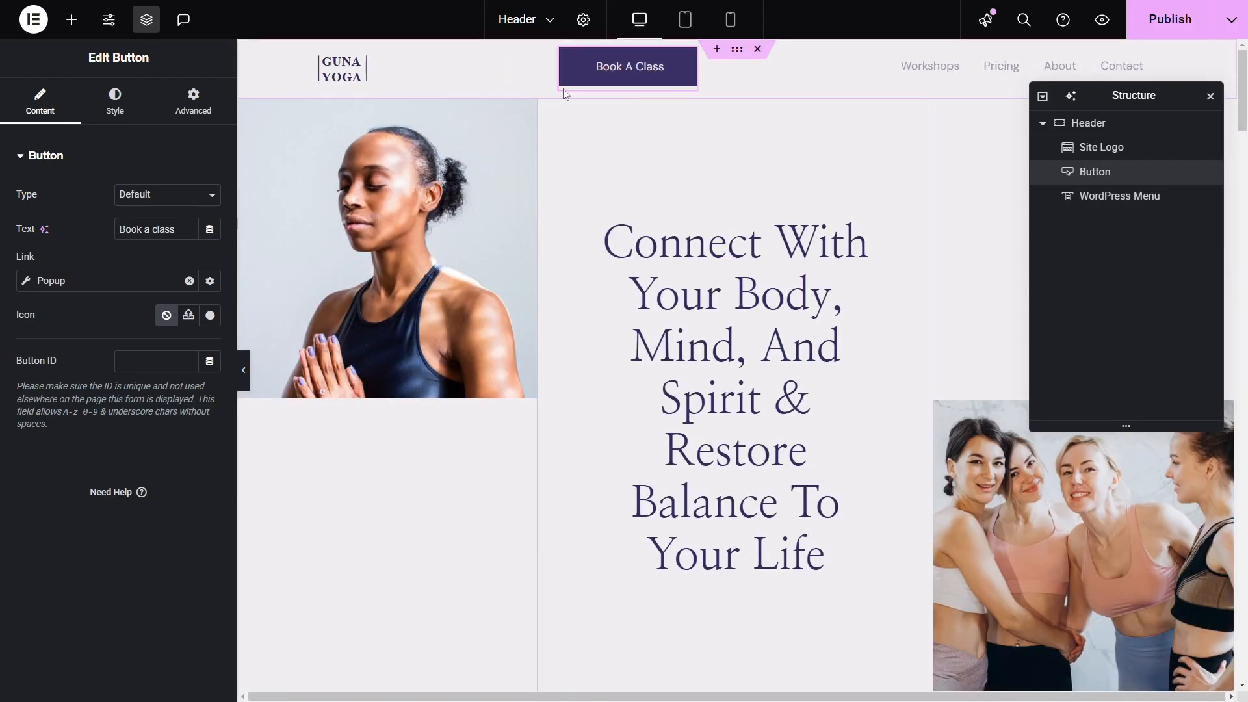
pyautogui.click(685, 25)
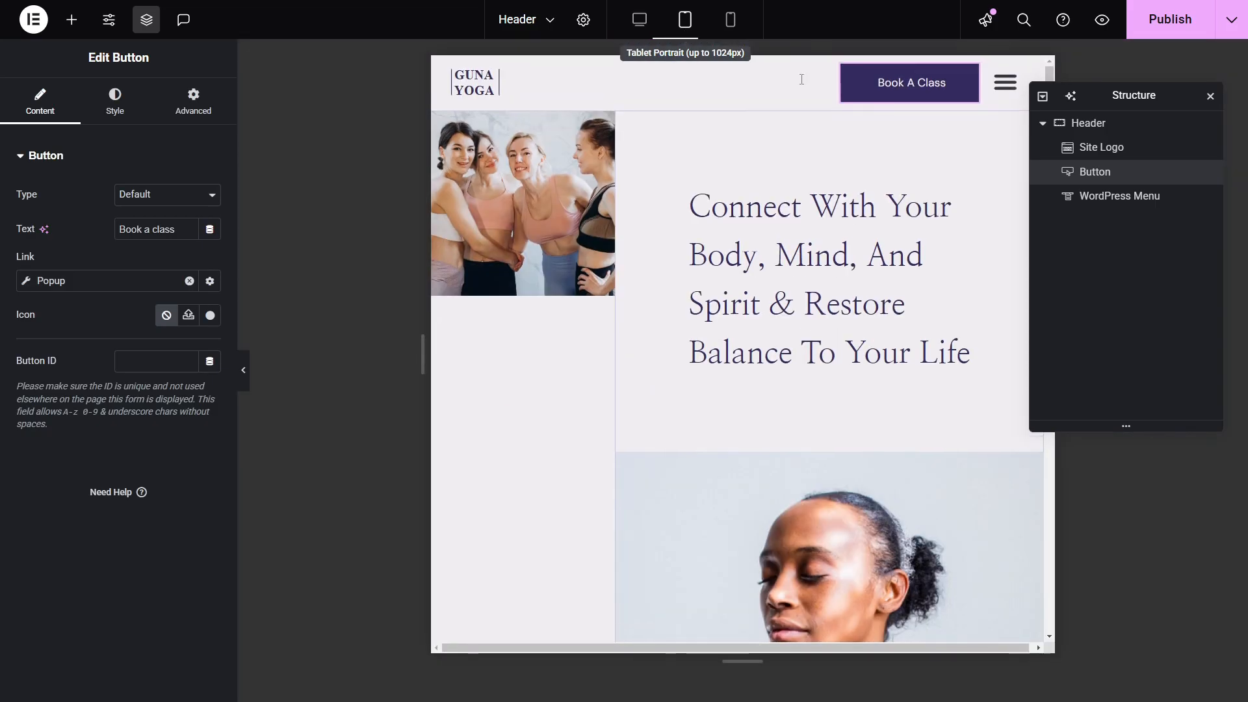
pyautogui.moveTo(1089, 176); pyautogui.dragTo(1087, 206)
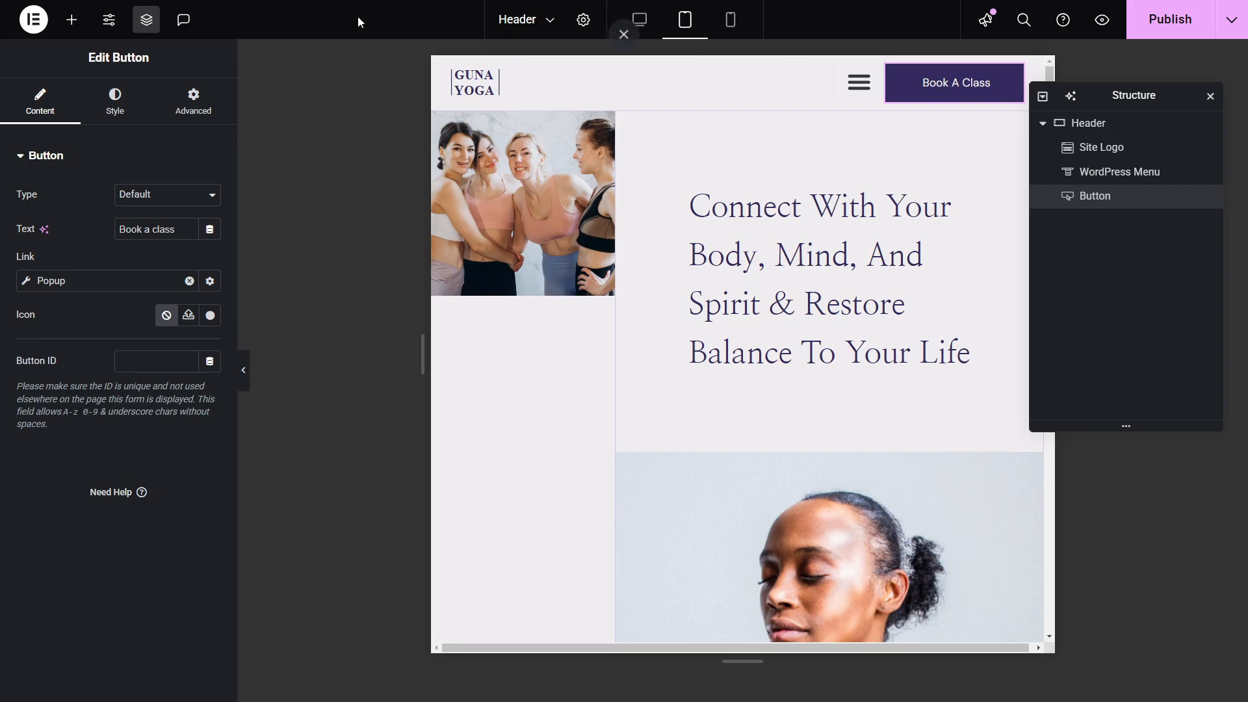
# Try the Start order on the Button in tablet view, compare it with desktop, and clear the setting.
pyautogui.click(189, 112)
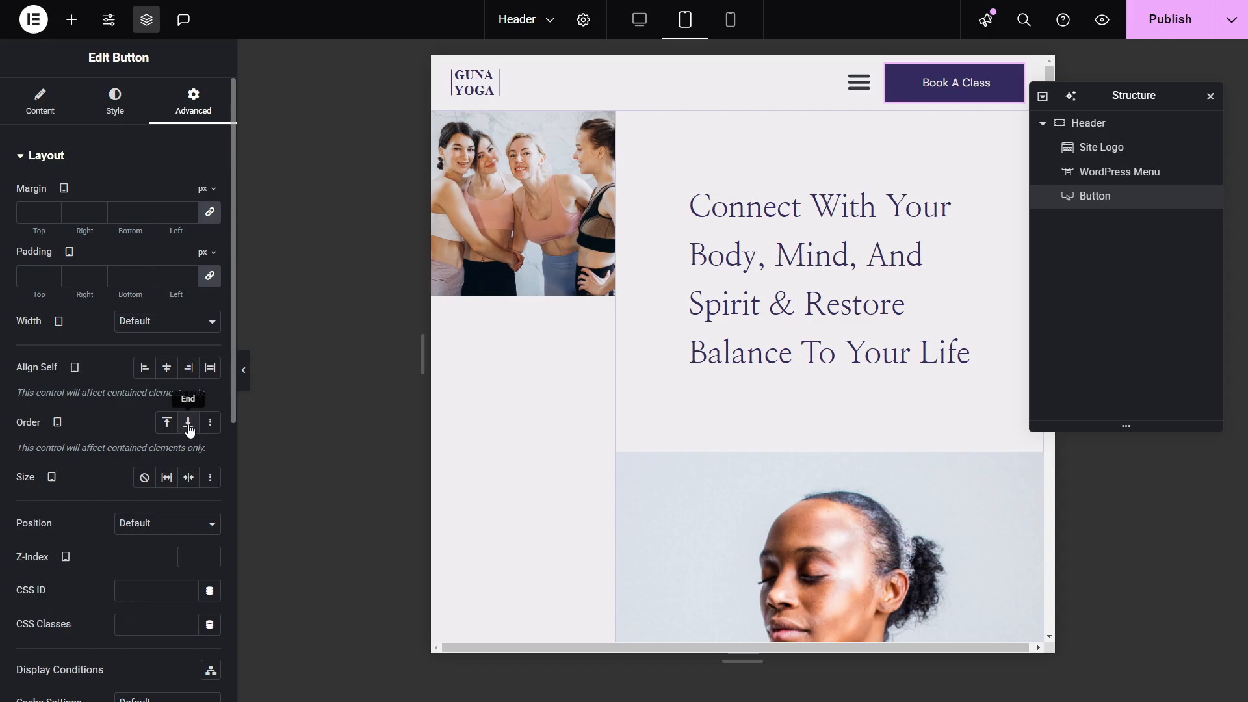
pyautogui.click(168, 425)
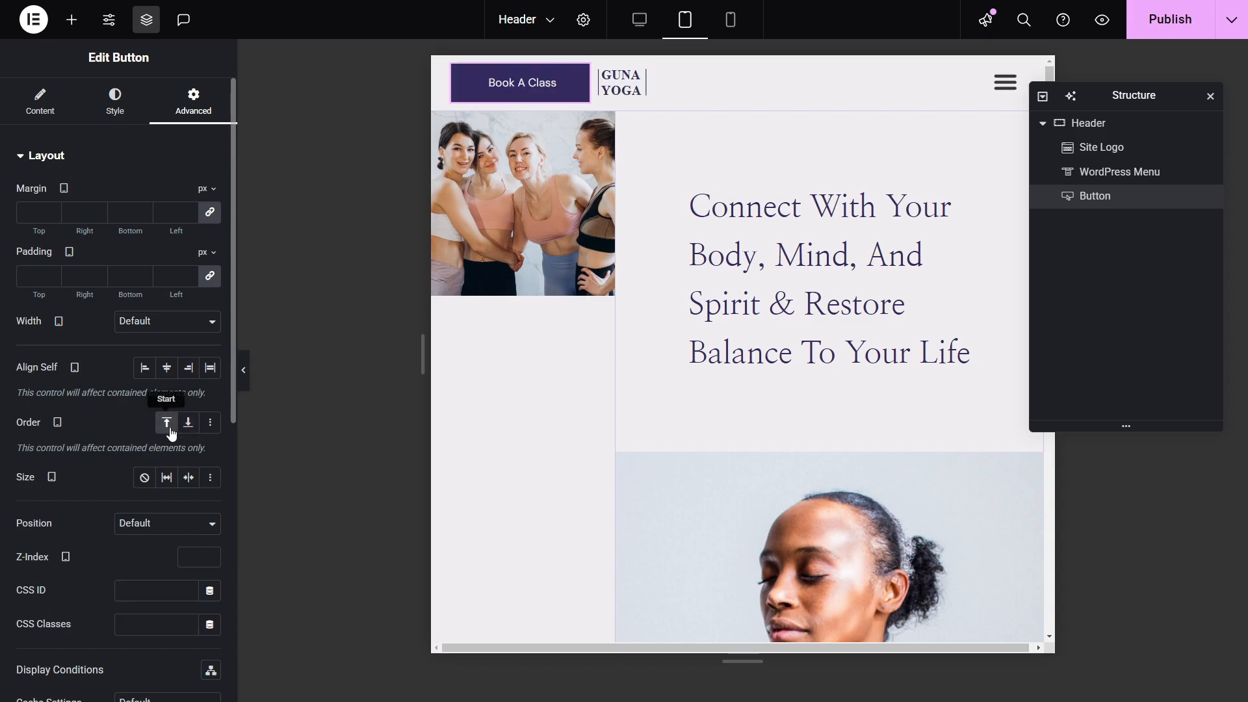
pyautogui.click(640, 23)
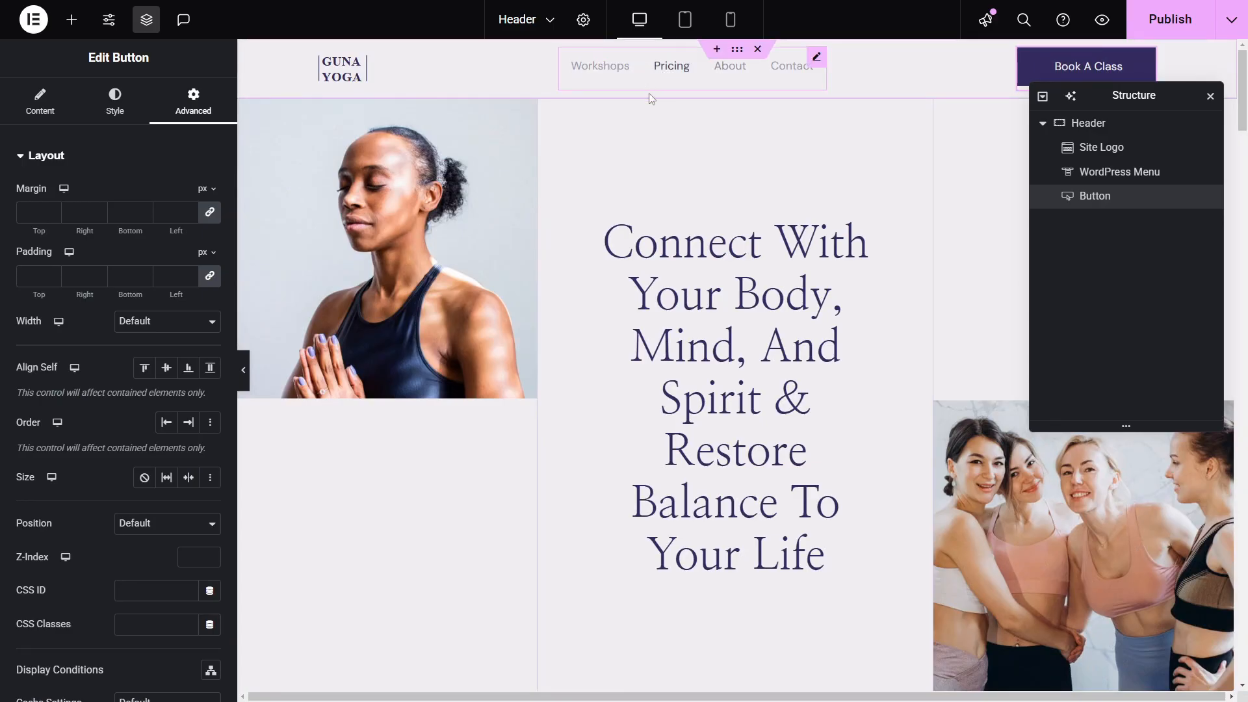
pyautogui.click(684, 25)
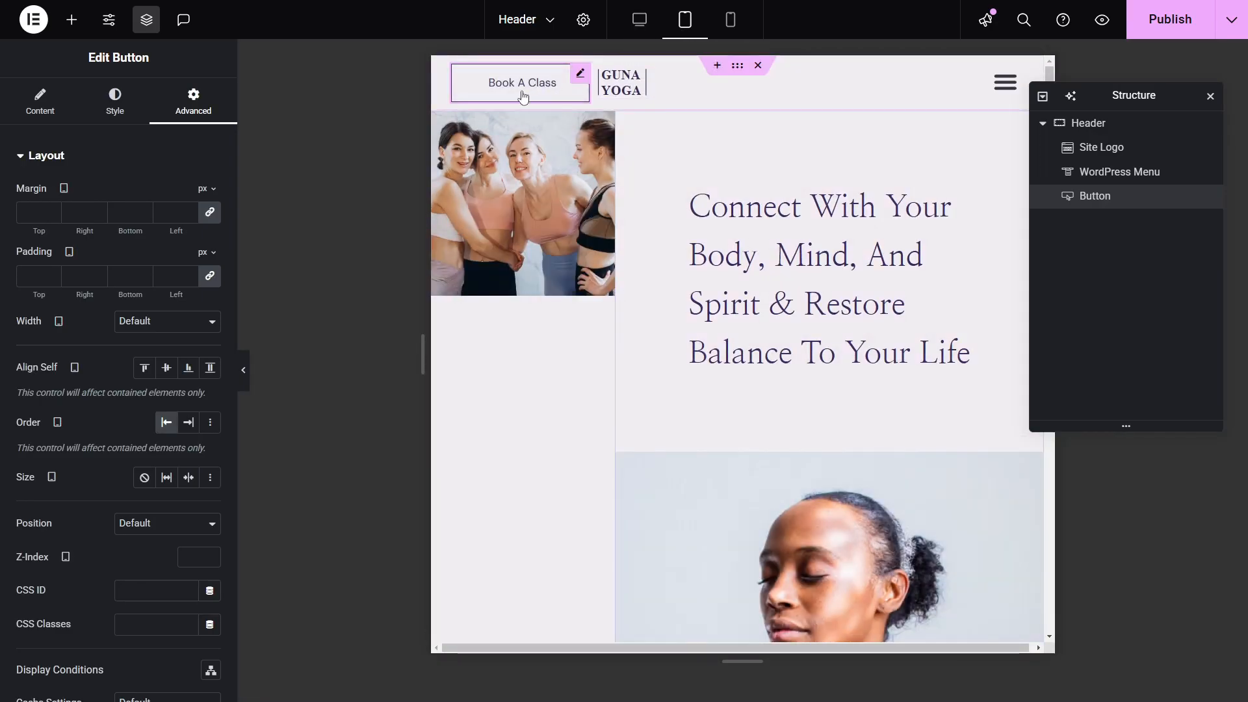
pyautogui.click(160, 421)
pyautogui.click(170, 426)
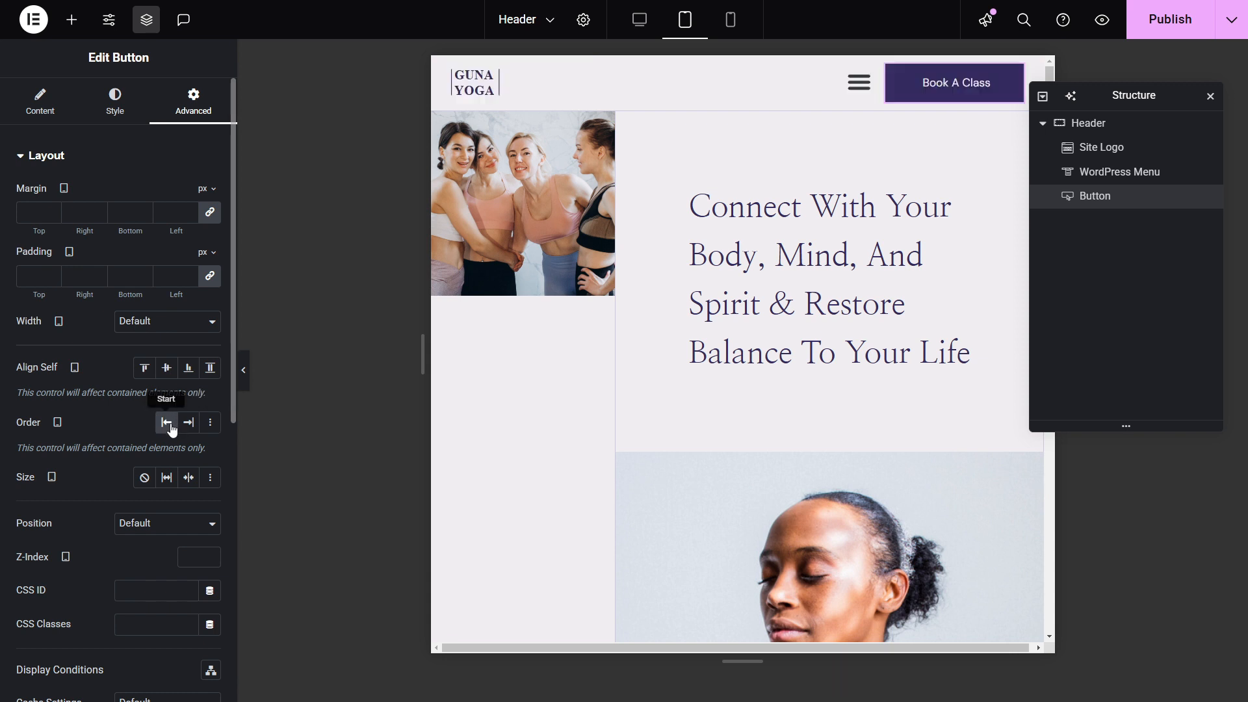
# For tablet view, set the Button's custom order to 2 and the WordPress Menu's custom order to 3.
pyautogui.click(211, 429)
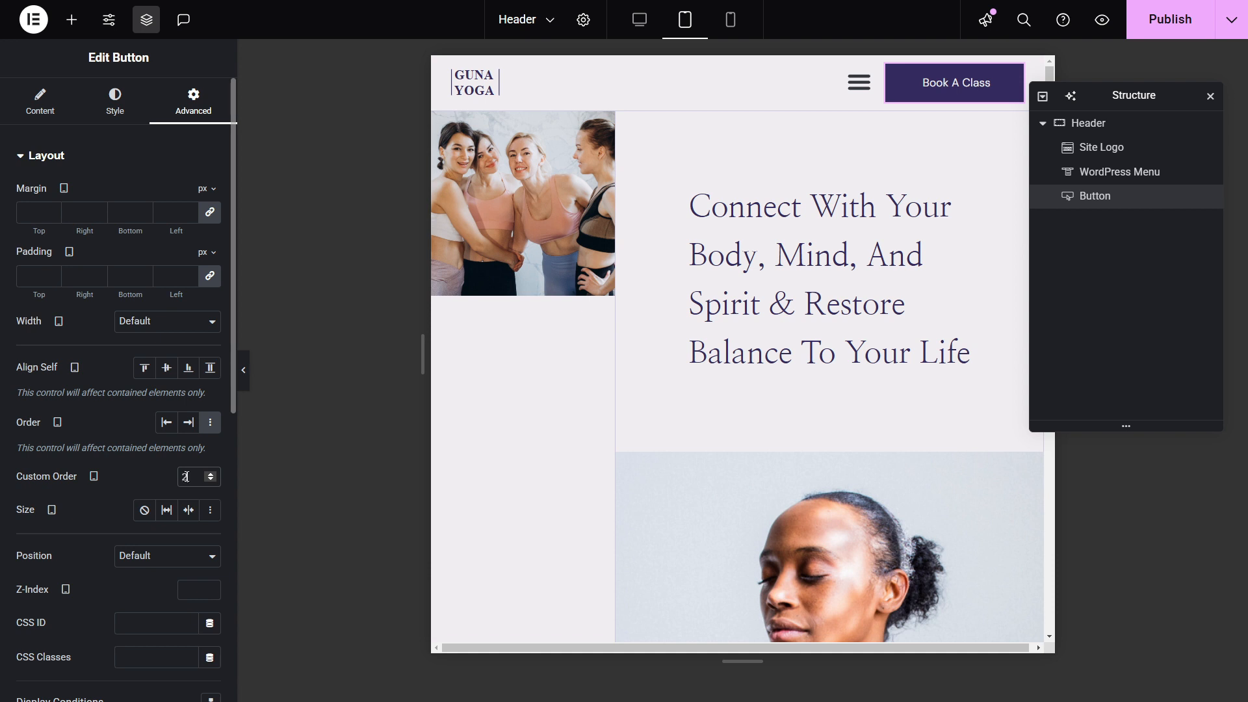
pyautogui.click(1062, 204)
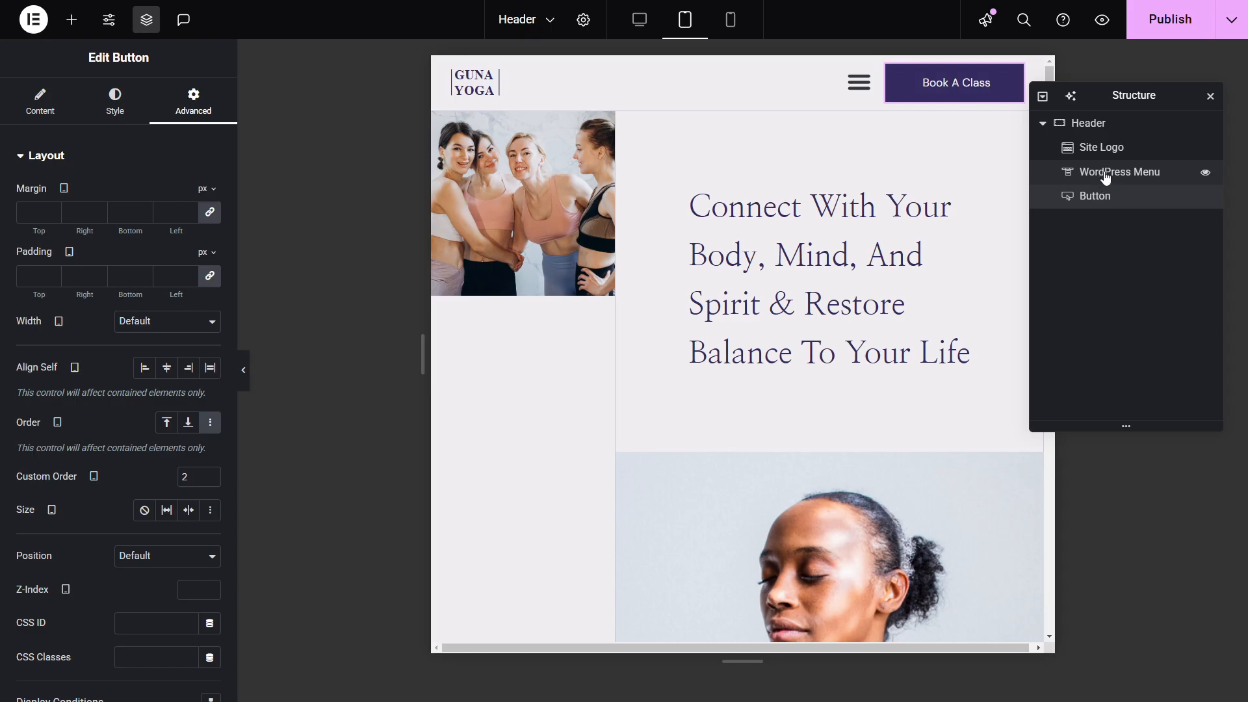
pyautogui.click(1105, 176)
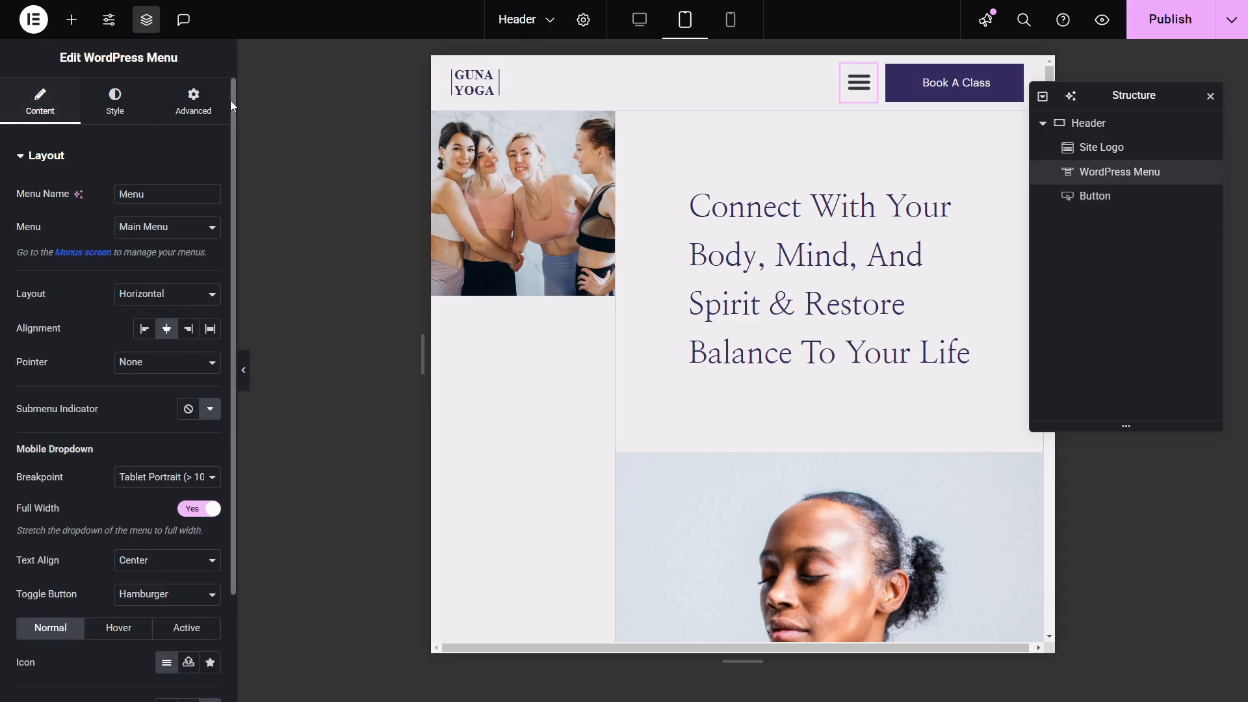
pyautogui.click(198, 108)
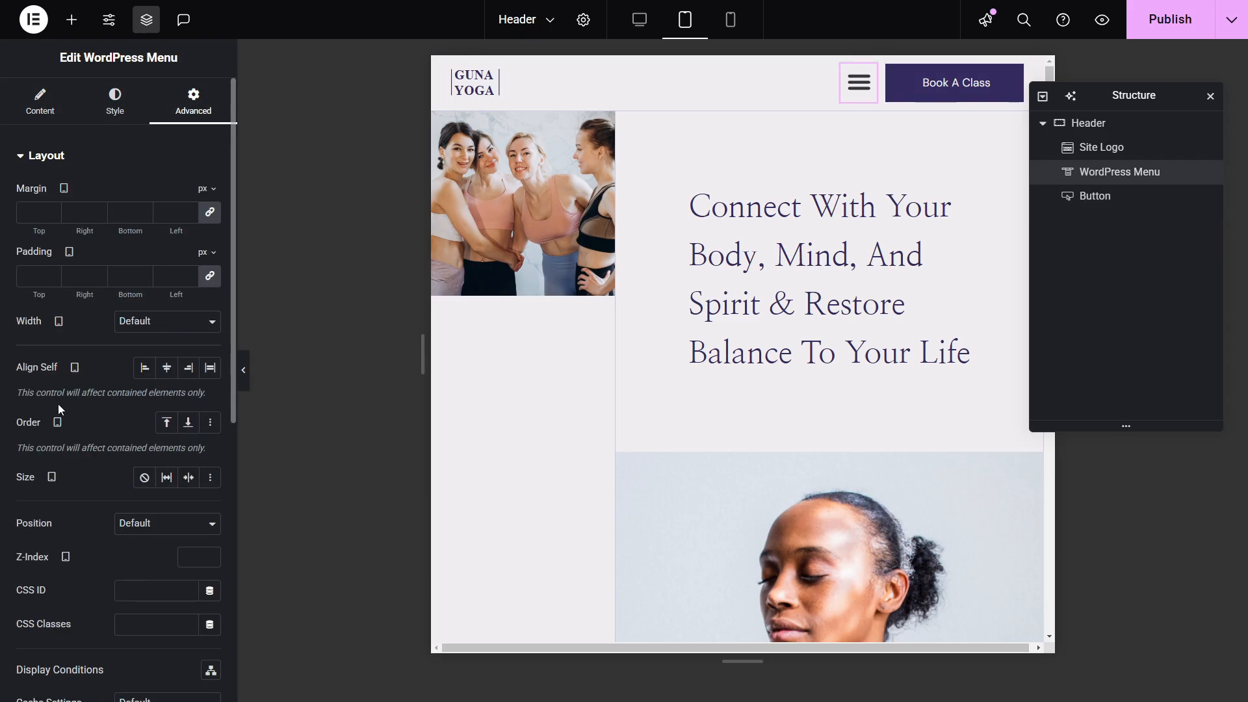
pyautogui.click(209, 424)
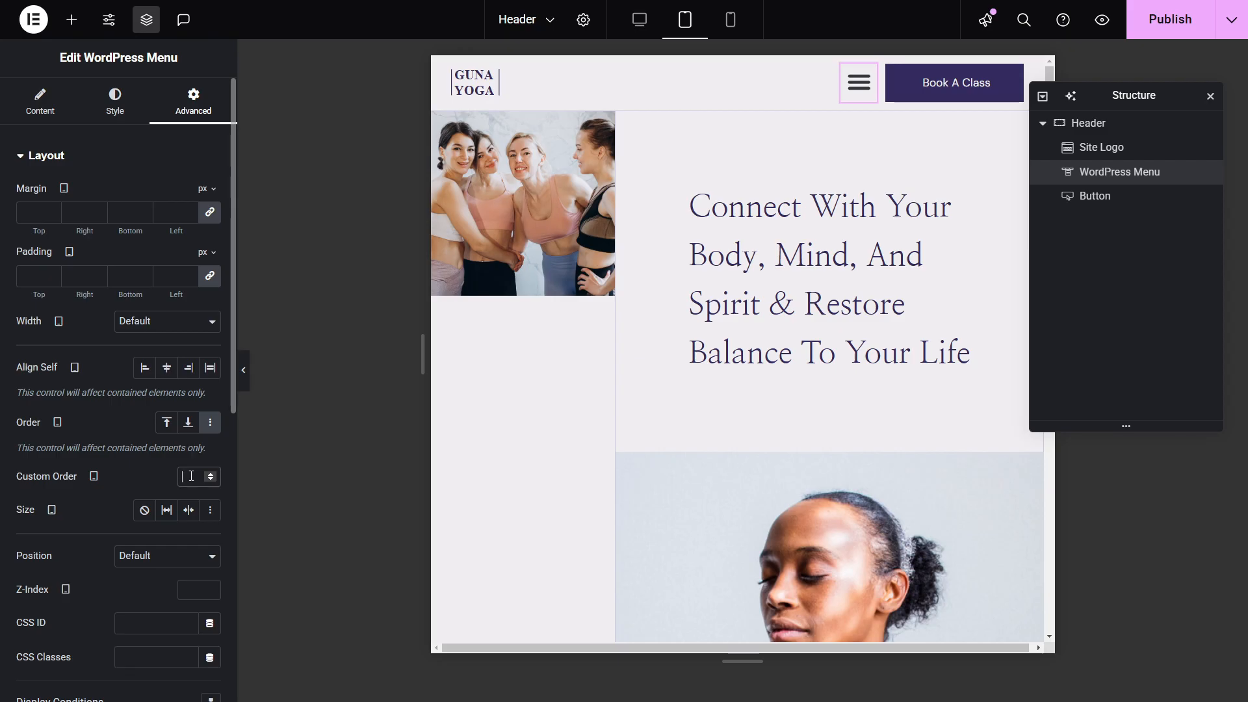
pyautogui.write('3')
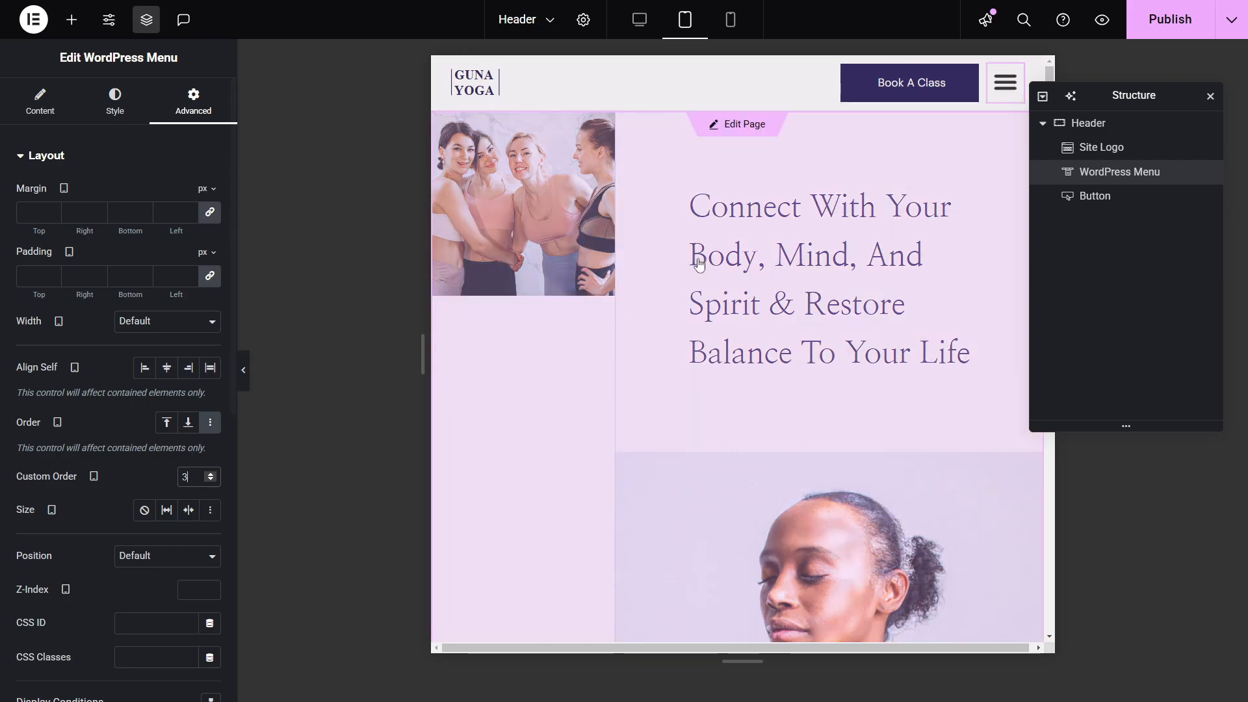
# Set the Site Logo's custom order to 1 for tablet view and publish the header.
pyautogui.click(1111, 155)
pyautogui.click(182, 112)
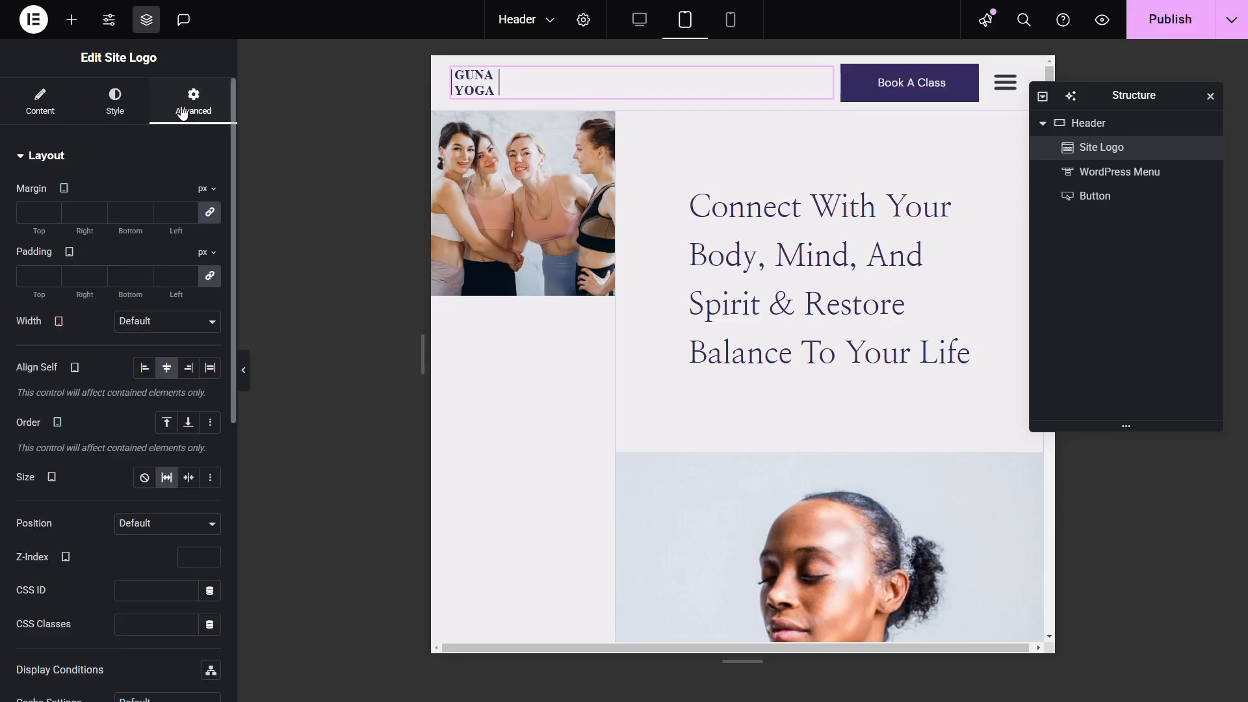
pyautogui.click(209, 424)
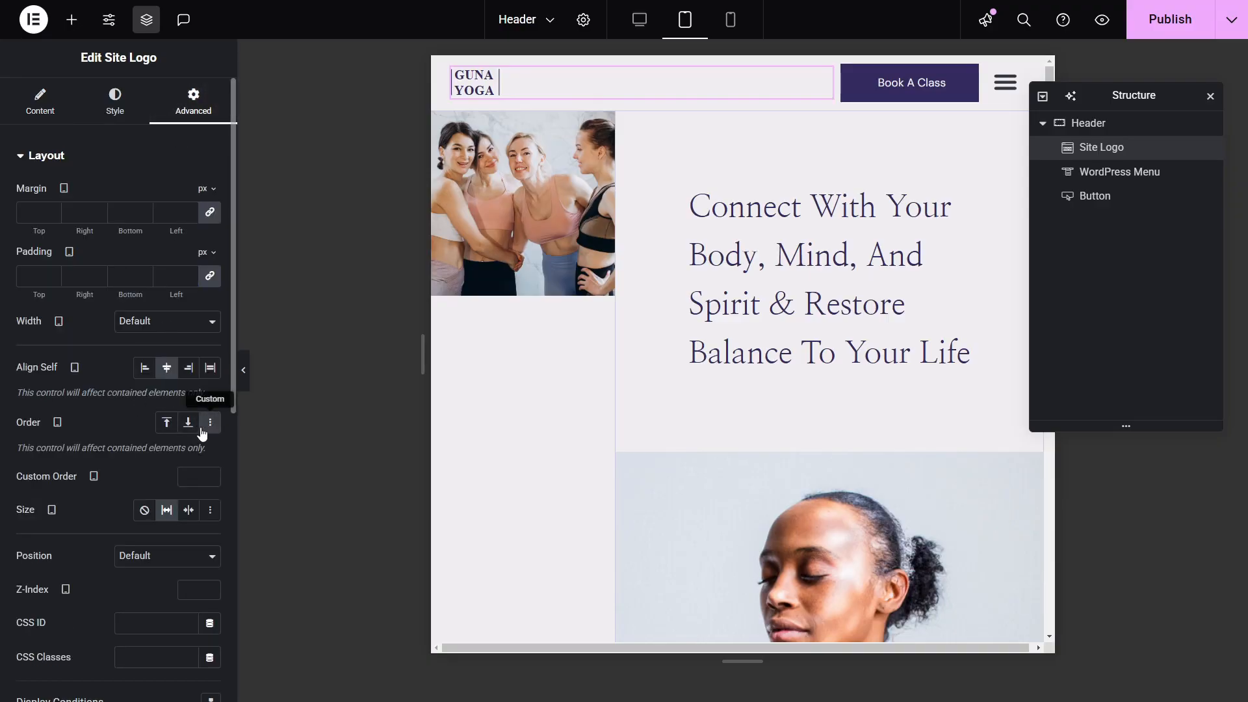
pyautogui.click(1155, 36)
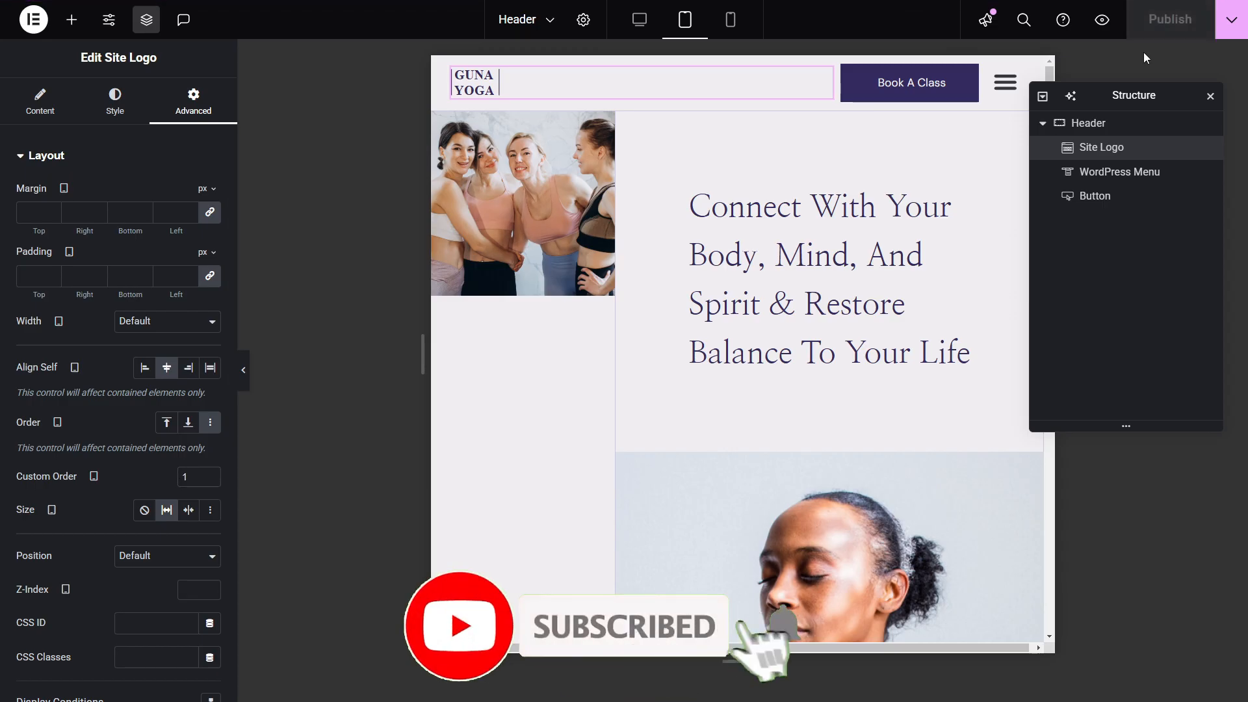
# Check the header's element order in desktop, tablet and mobile views, including the WordPress Menu's order setting on mobile.
pyautogui.click(650, 20)
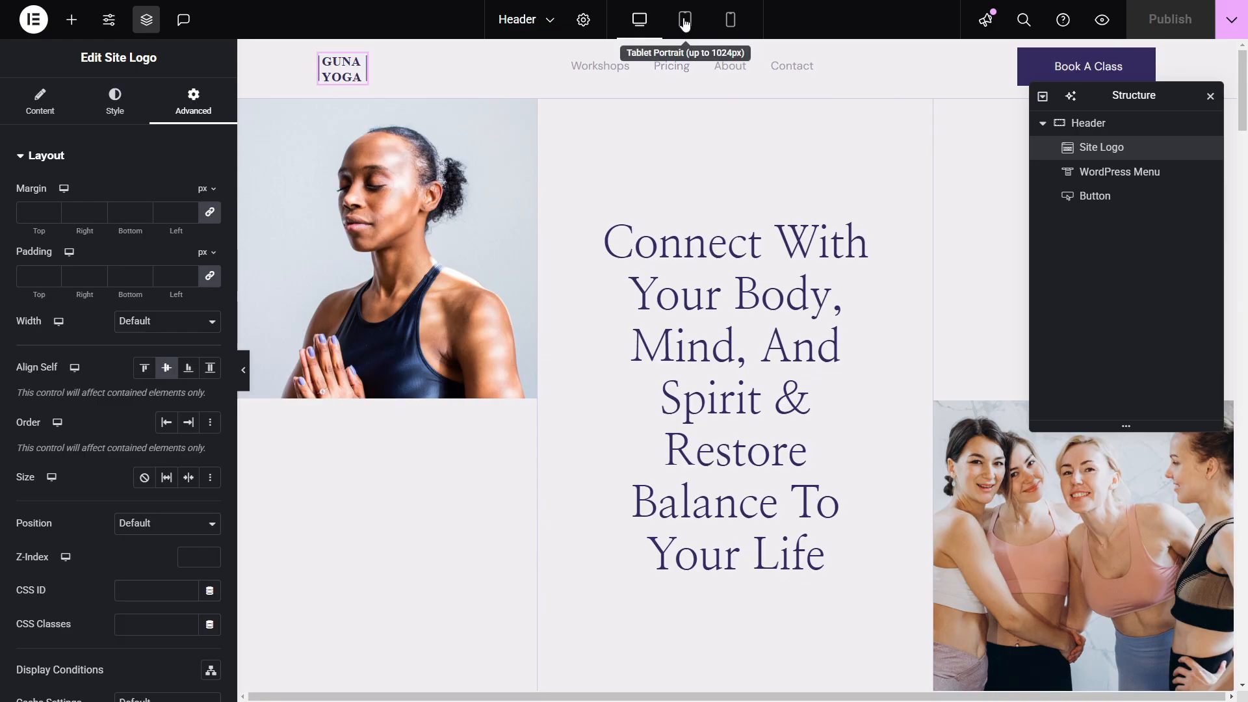
pyautogui.click(685, 21)
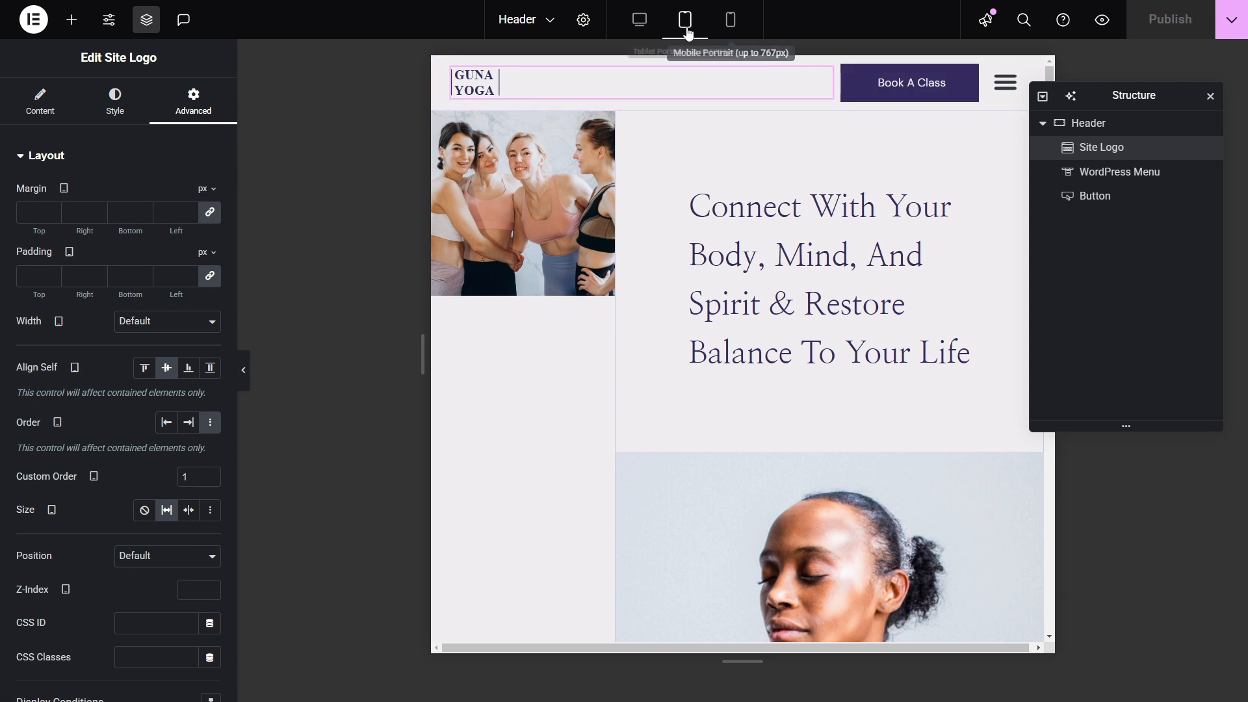
pyautogui.click(731, 26)
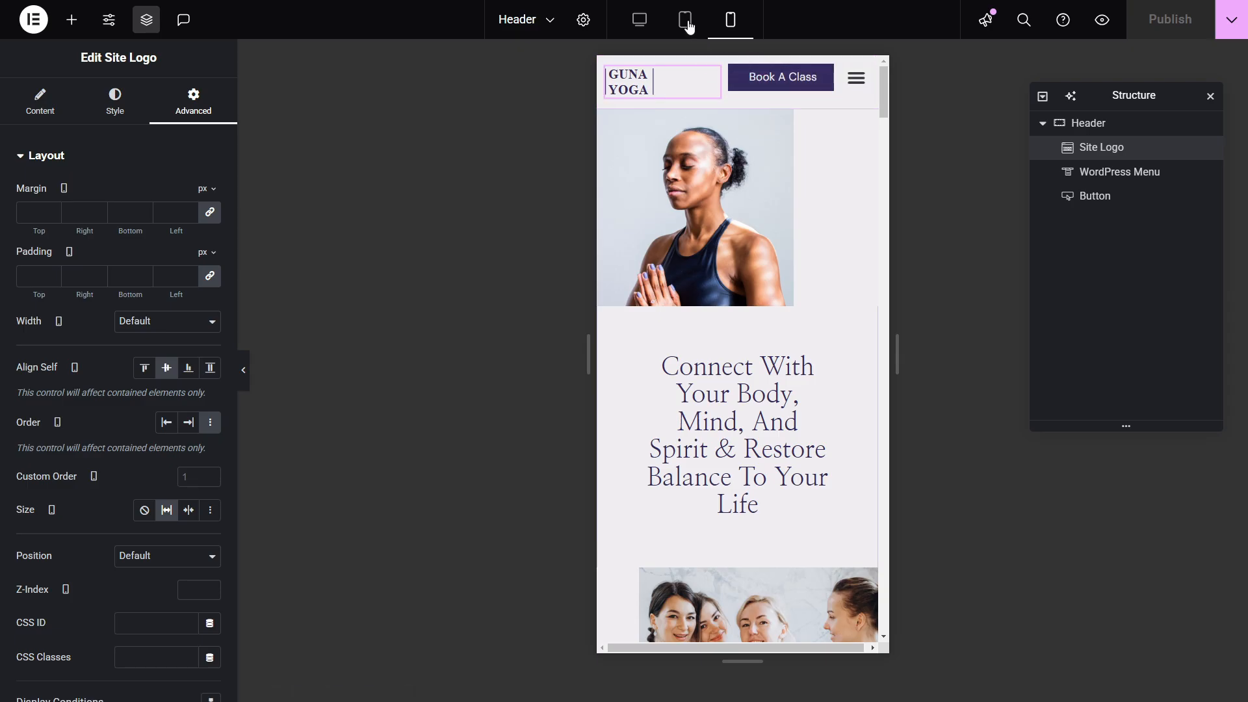
pyautogui.click(856, 78)
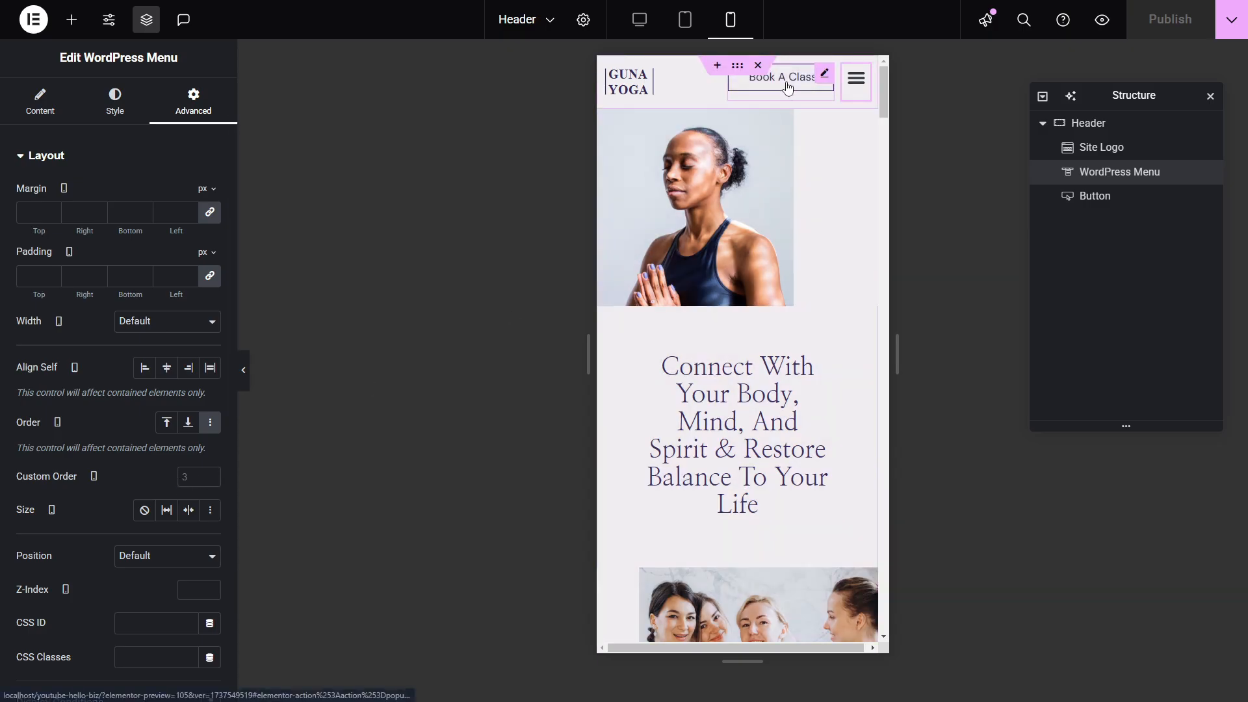
pyautogui.click(686, 24)
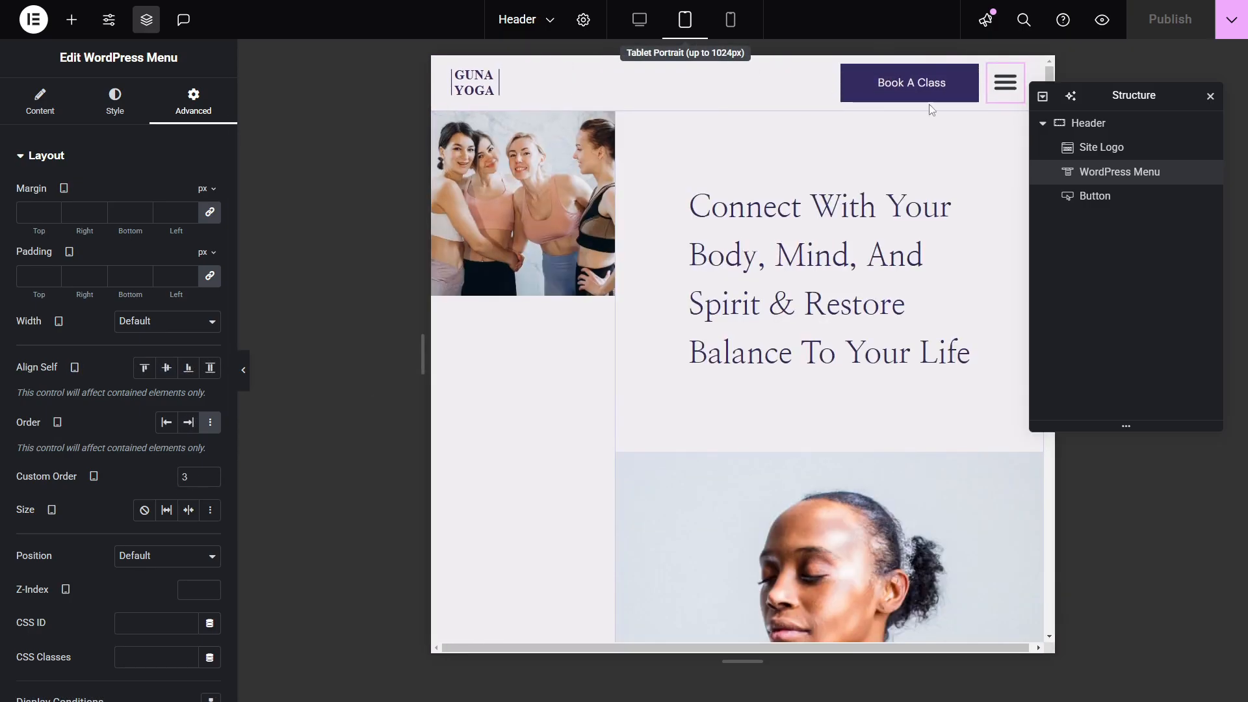